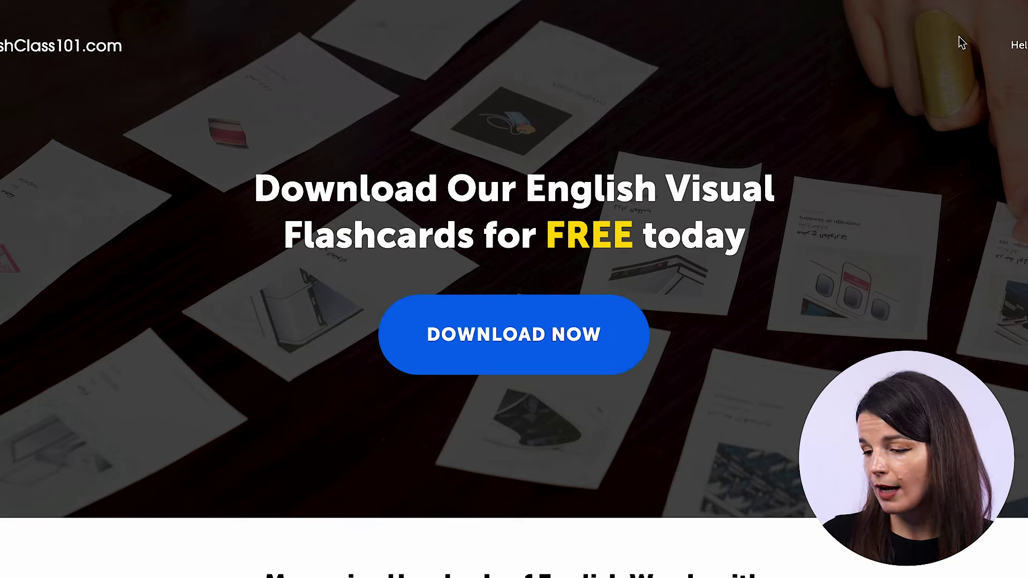
Step: Extract English (1).zip from the downloads and open English_lake.pdf in the English 2 folder
click(1004, 4)
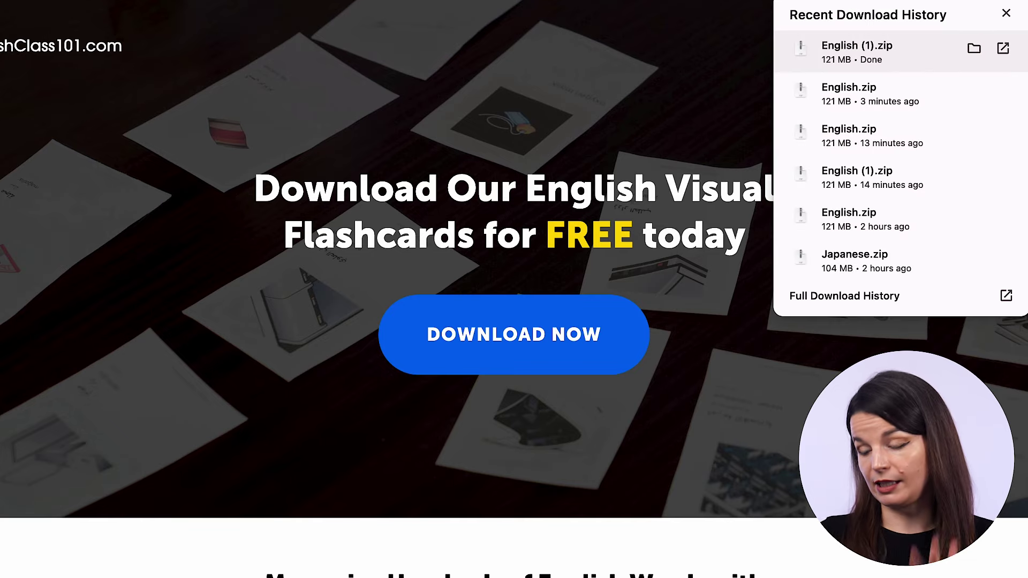
click(931, 46)
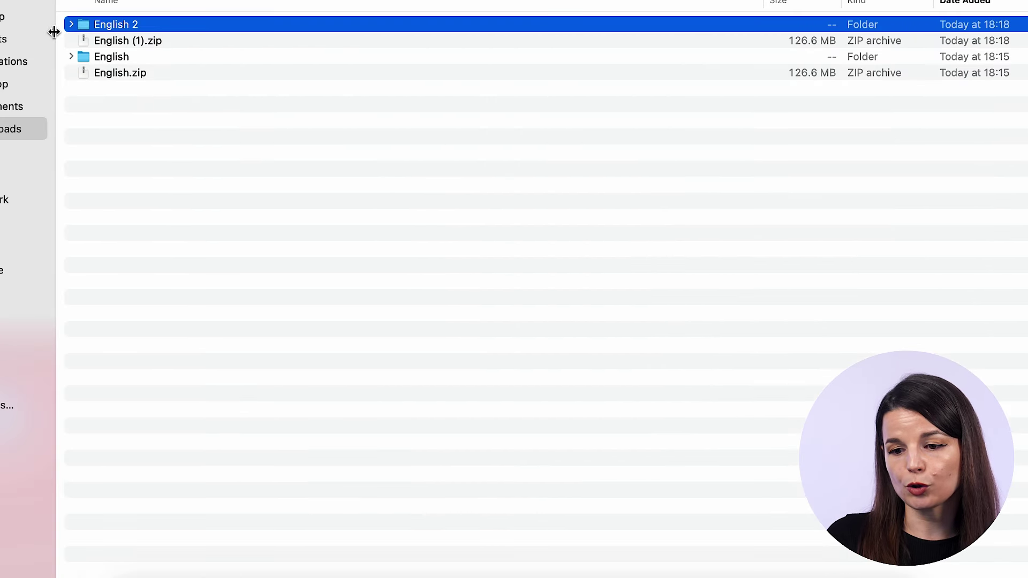
click(70, 24)
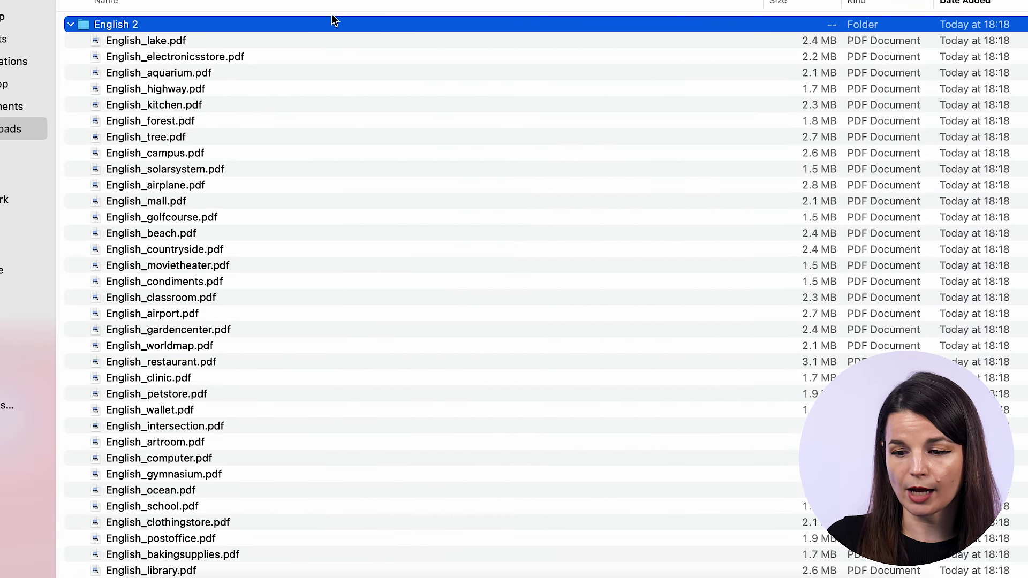
double_click(182, 41)
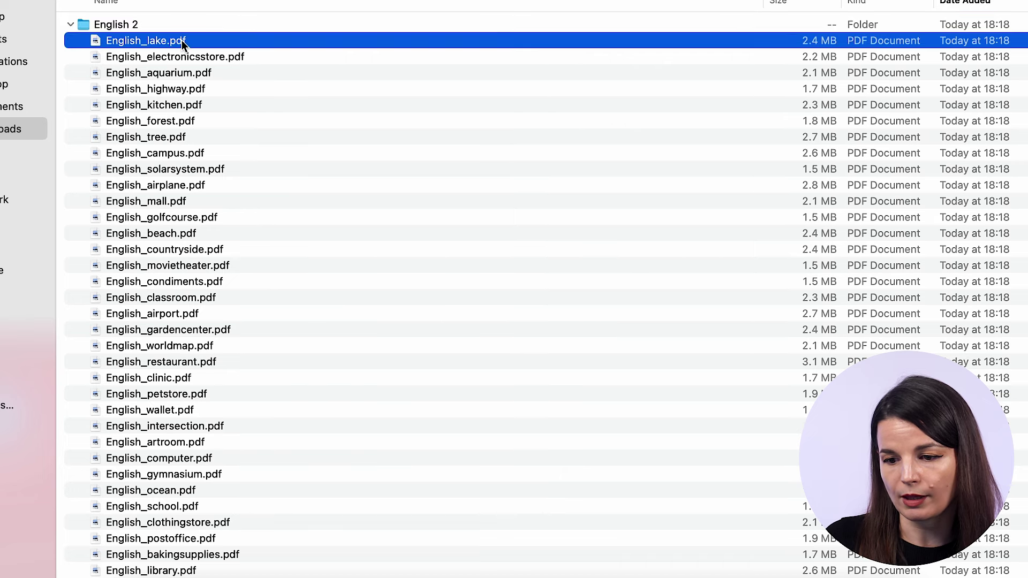